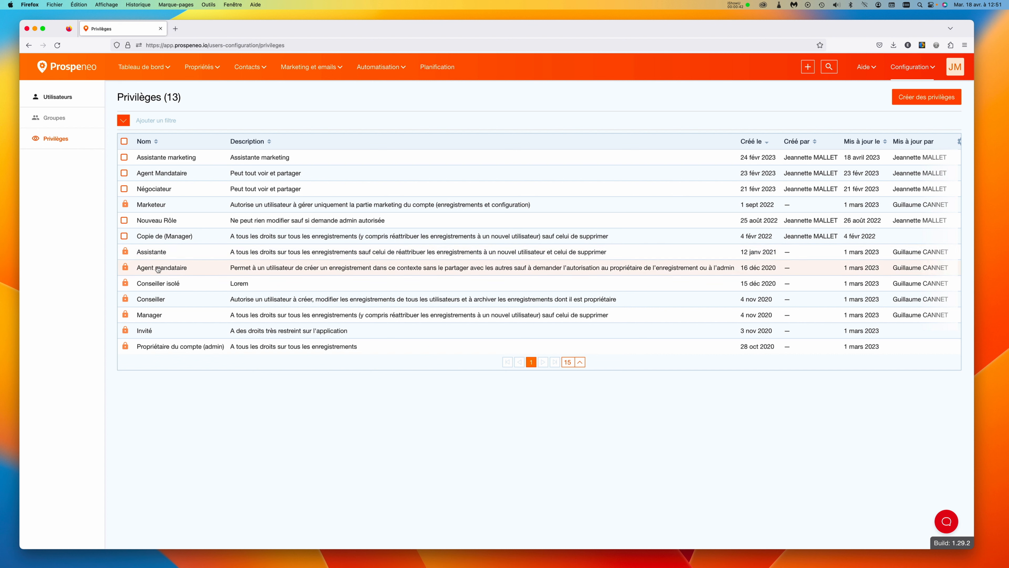
Duplicate the locked "Agent mandataire" privilege profile
click(167, 271)
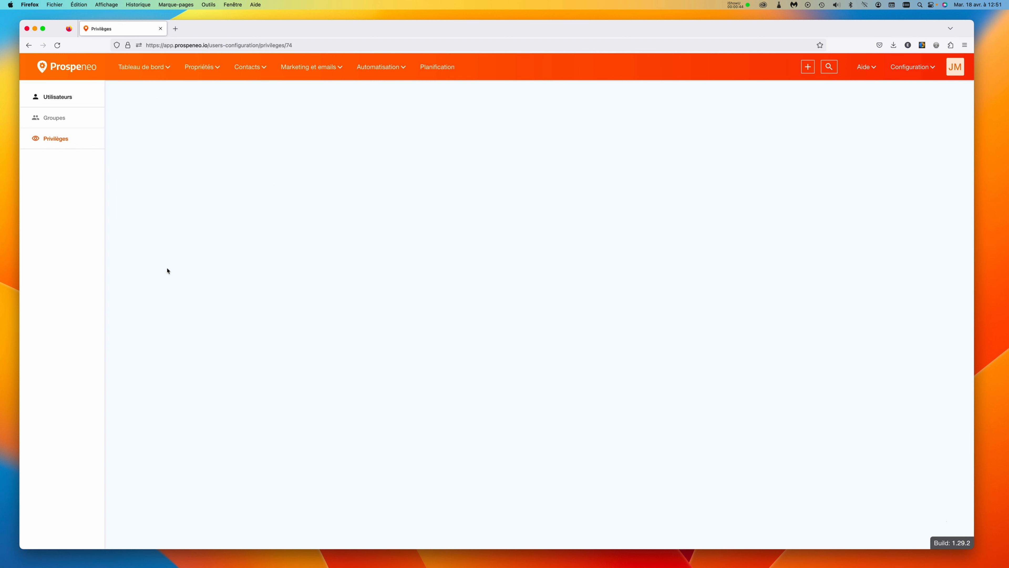
click(688, 106)
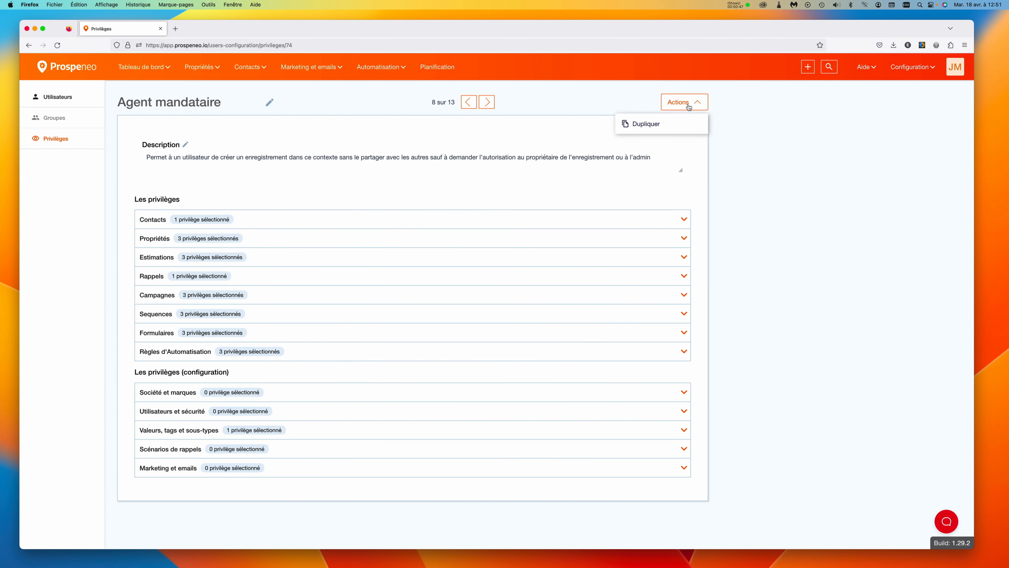
click(647, 124)
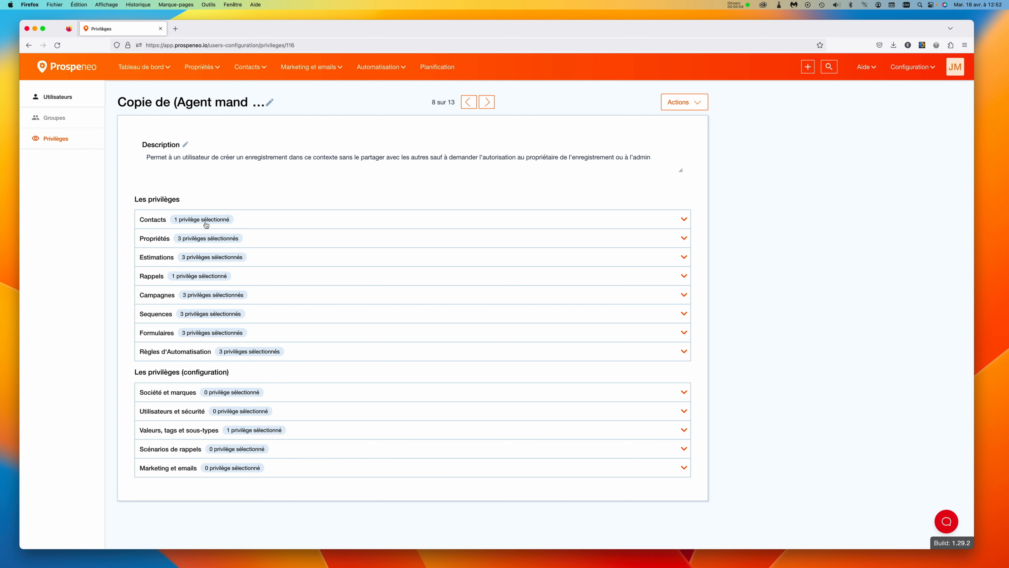
Create a privilege profile named "Assistante" with the description "Ne peut voir que les biens"
click(65, 140)
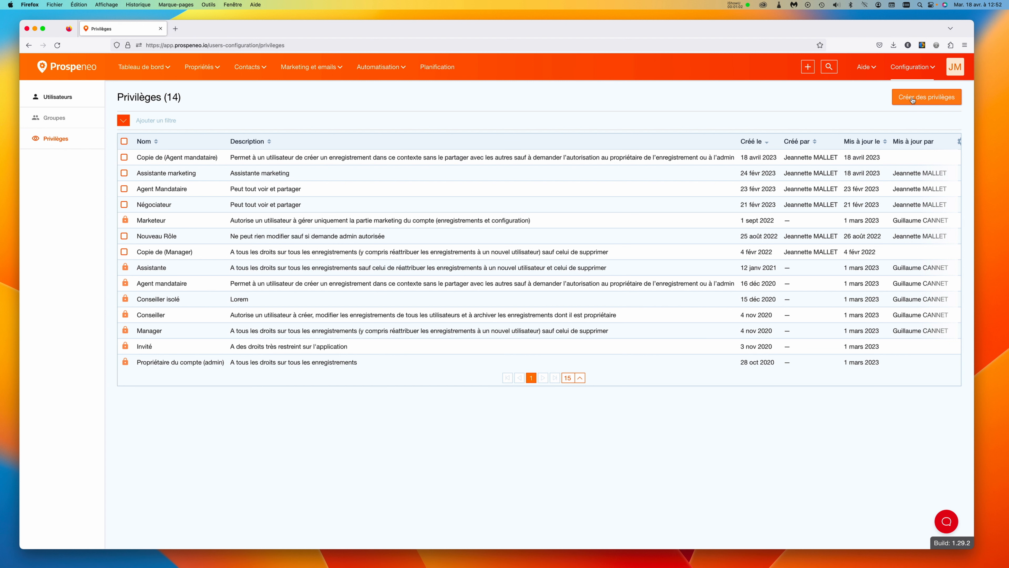
click(913, 99)
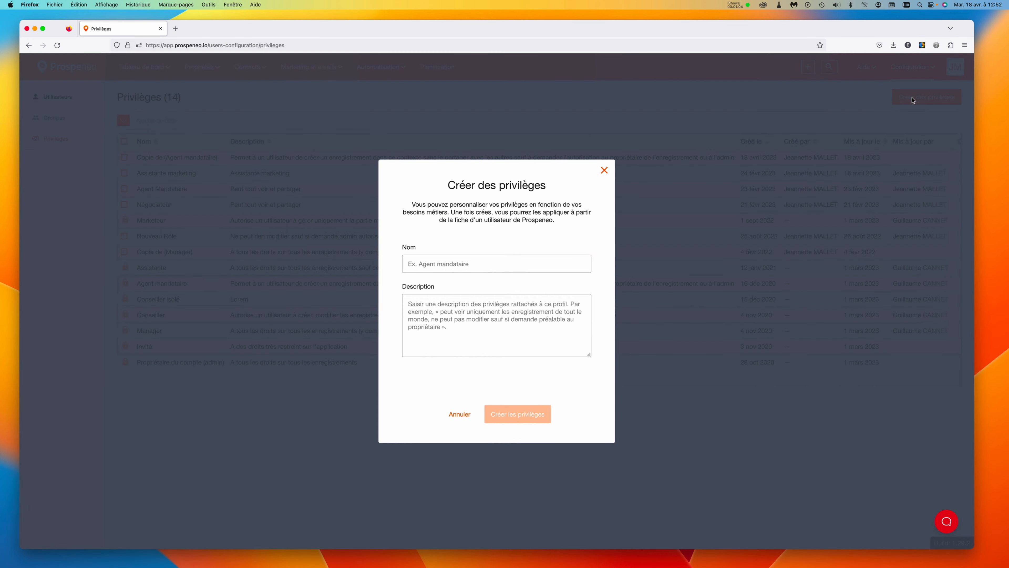
click(493, 263)
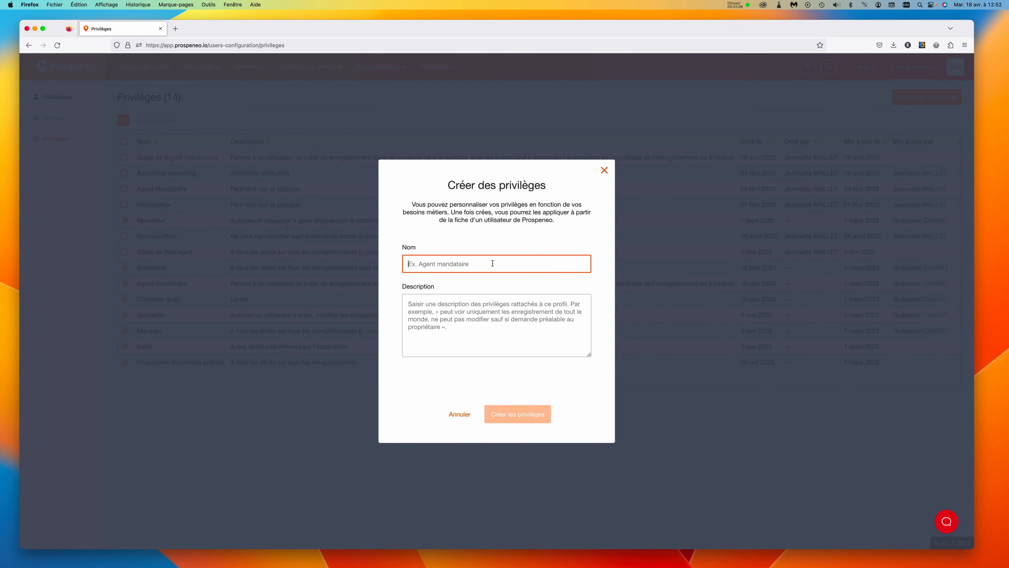
text(Assitan)
key(BackSpace)
key(BackSpace)
text(stnante)
click(503, 314)
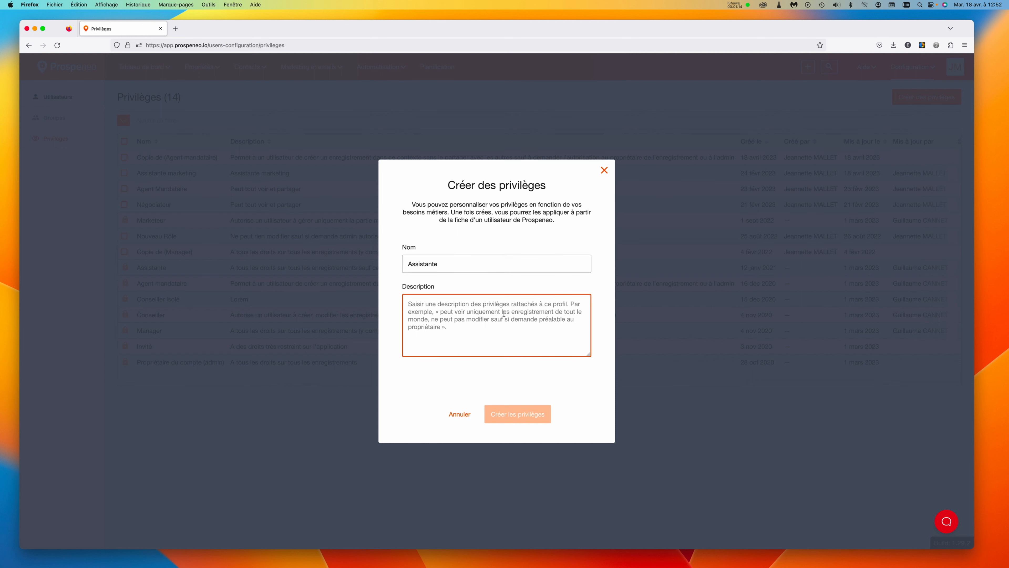
text(Ne peut voir que les biens)
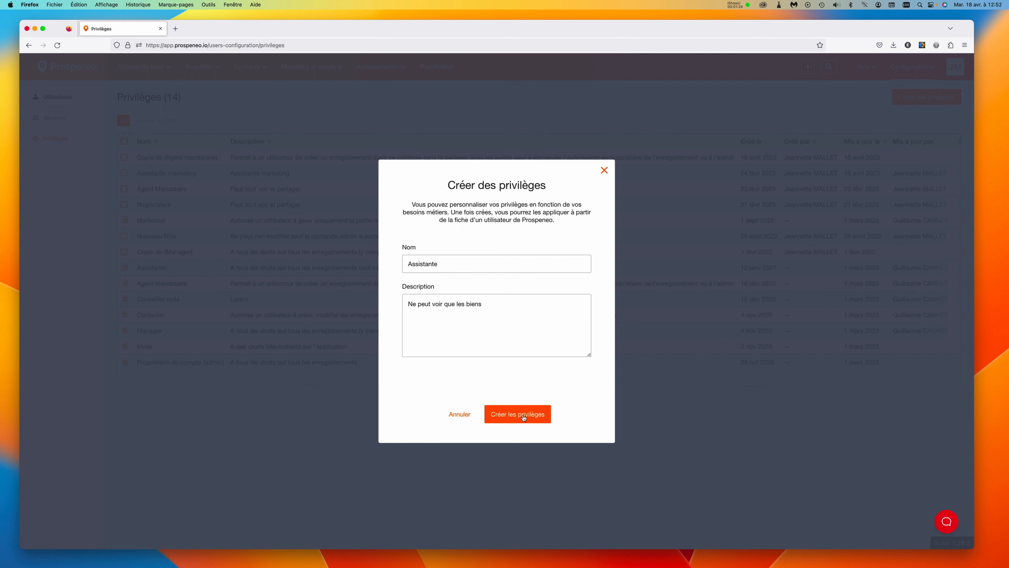
click(524, 416)
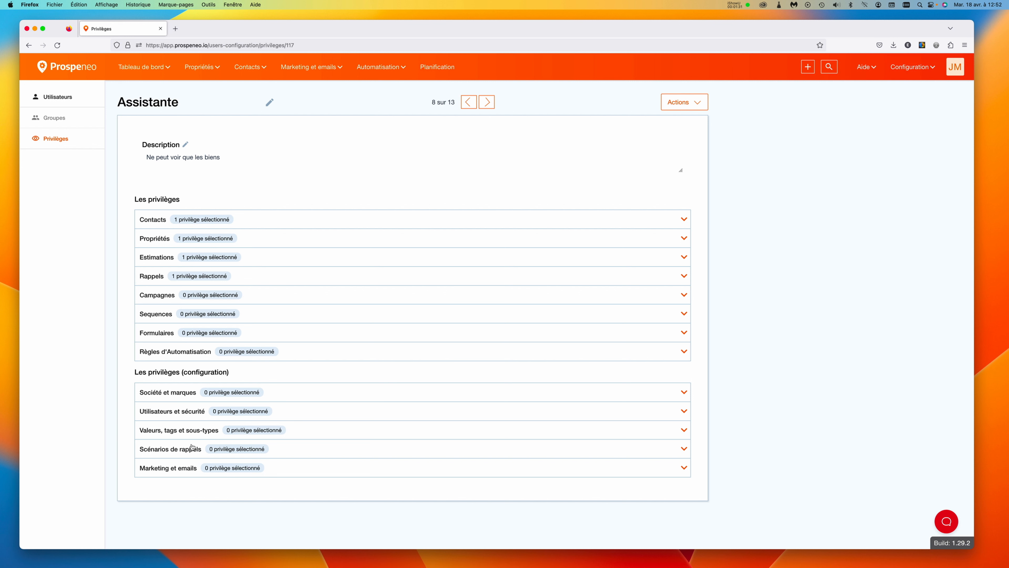
Examine the Contacts and Campagnes privilege options of the new Assistante profile
click(153, 221)
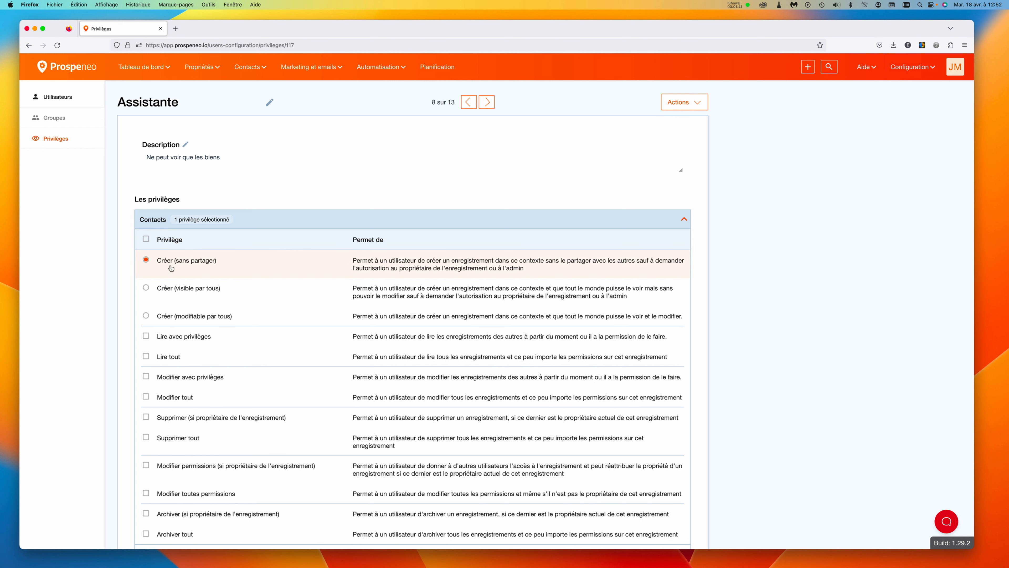
scroll(171, 269, down, 1)
scroll(172, 268, down, 3)
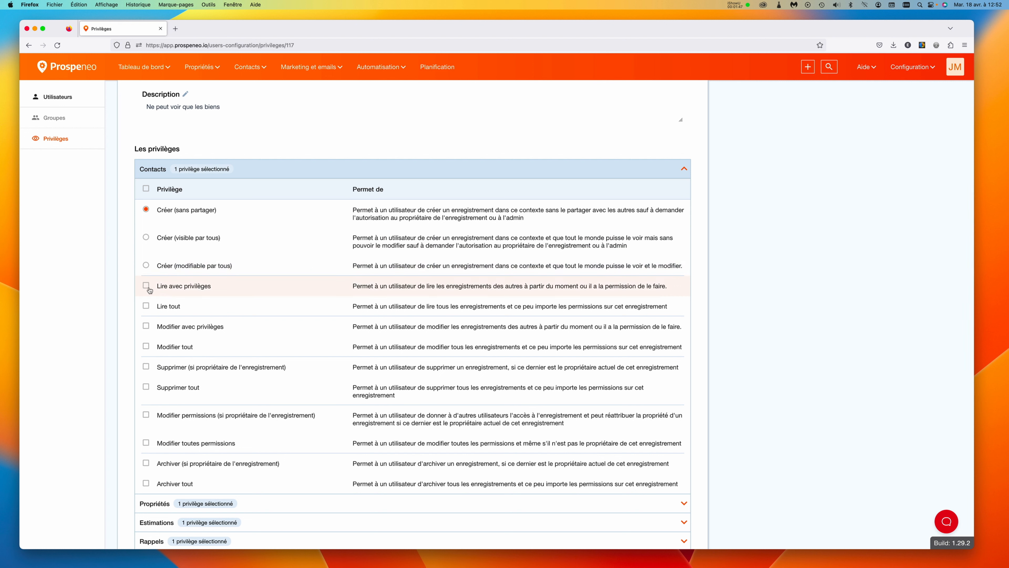
scroll(150, 290, down, 3)
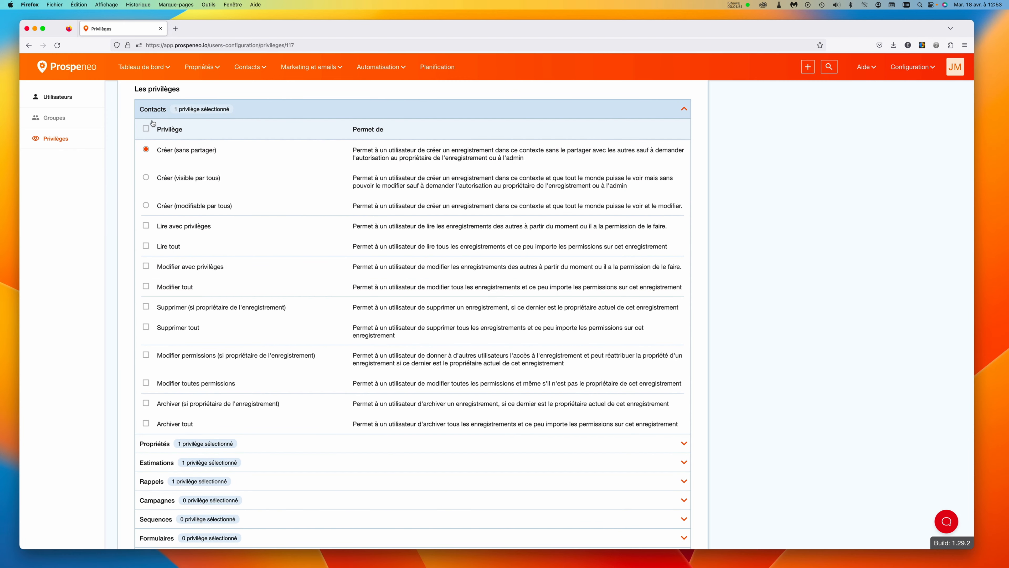
click(156, 111)
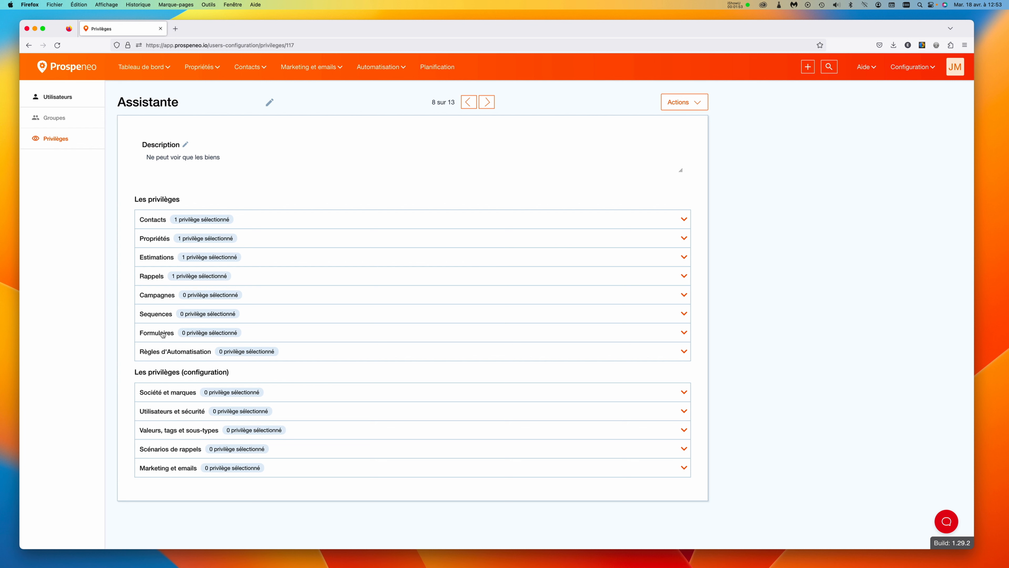
click(164, 298)
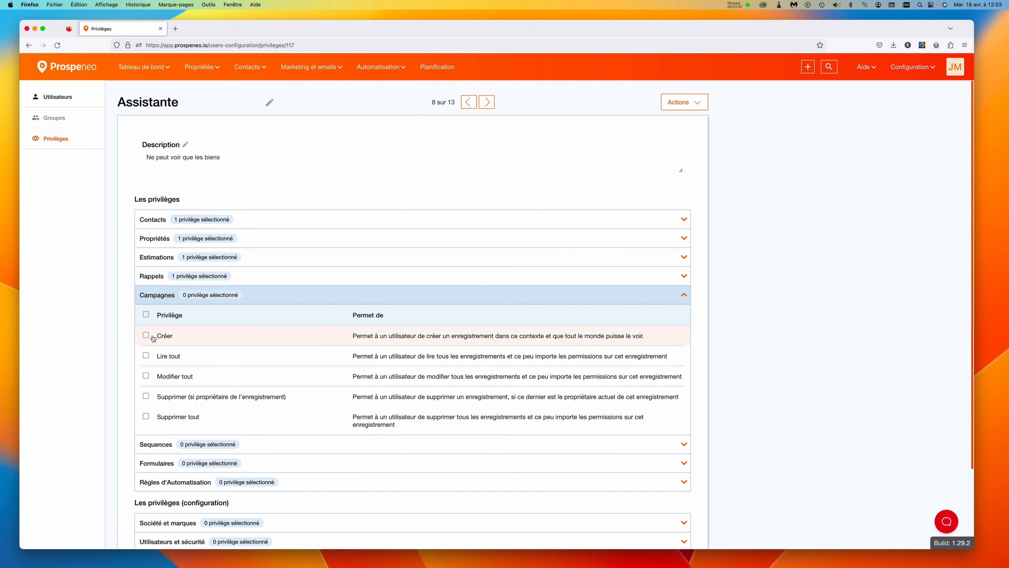
click(159, 297)
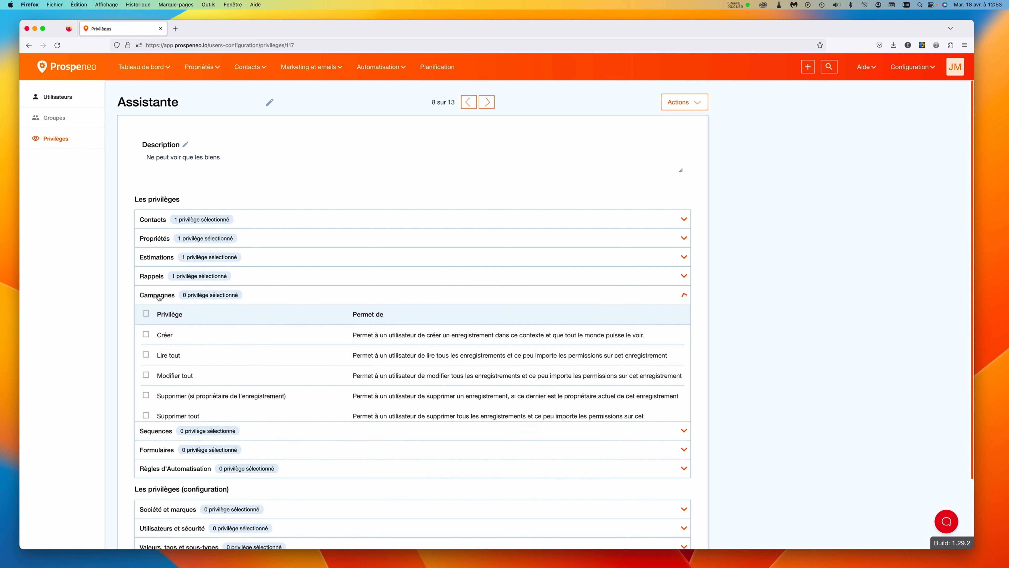
Grant the Assistante profile the "Créer" privilege for Formulaires
click(166, 337)
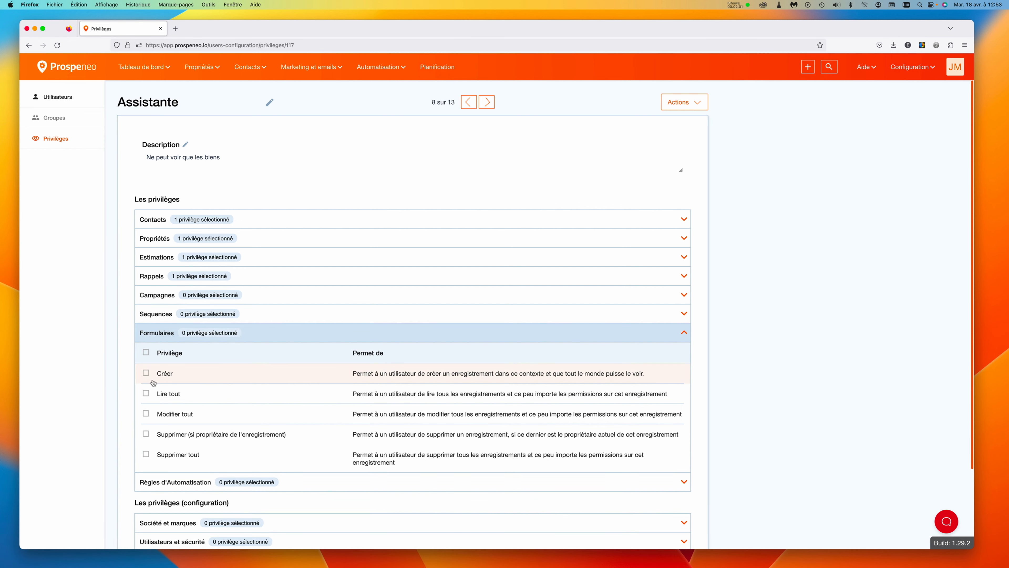
click(146, 373)
click(599, 537)
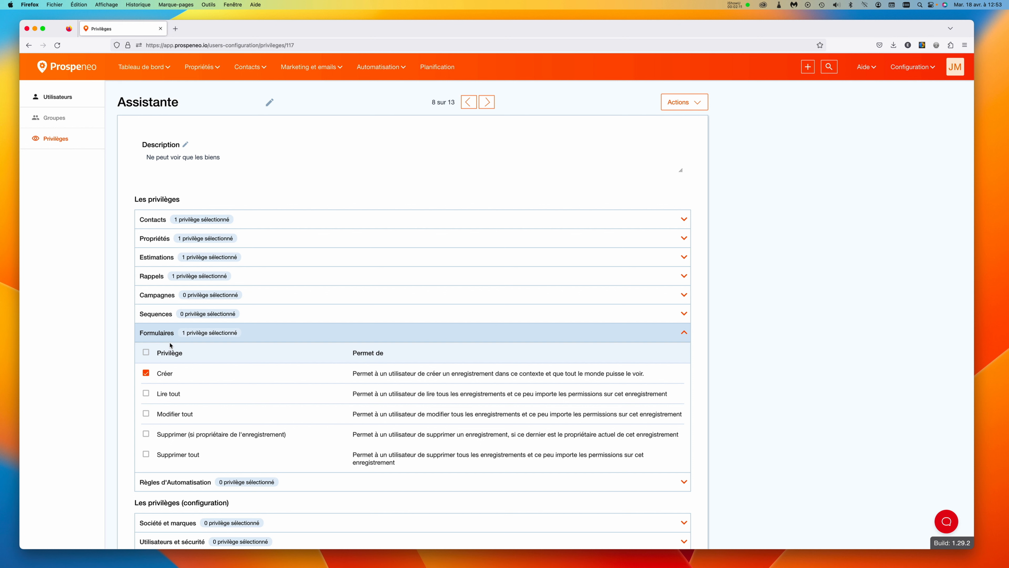
click(167, 337)
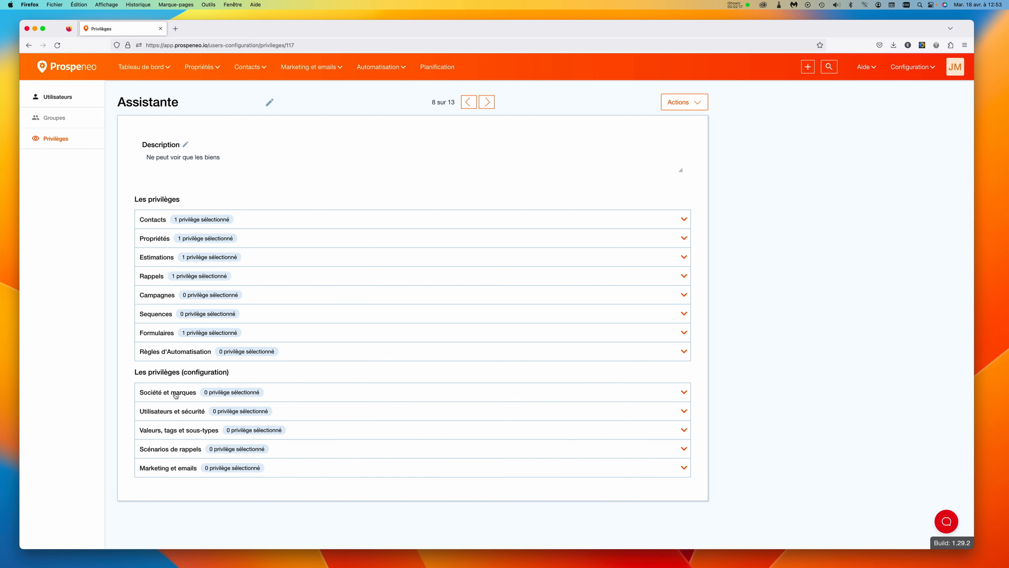
Review the configuration privileges for Société et marques, Utilisateurs et sécurité, Valeurs, tags et sous-types, and Scénarios de rappels
click(175, 395)
click(172, 453)
scroll(175, 449, down, 3)
click(179, 448)
click(189, 488)
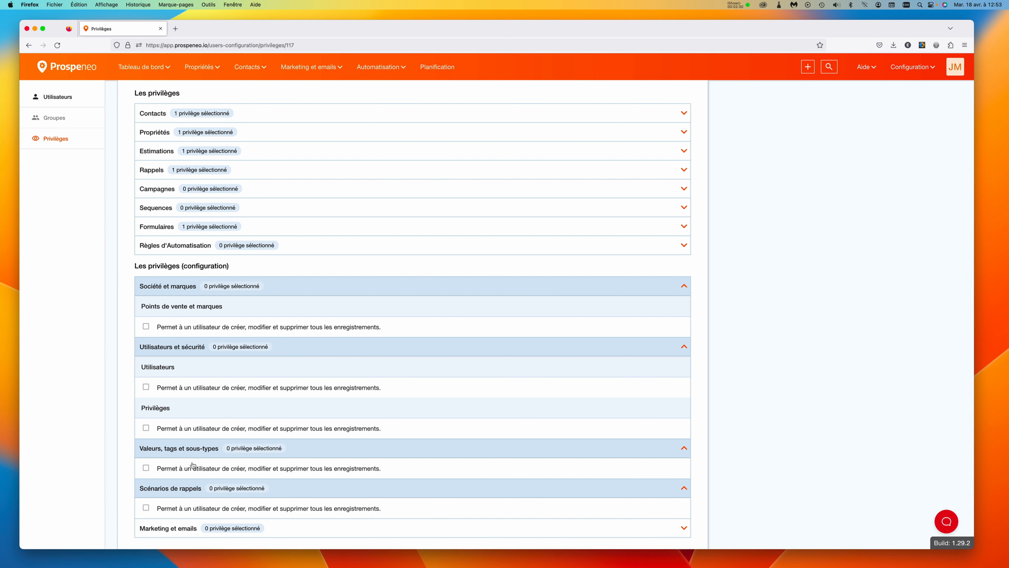
scroll(196, 483, up, 3)
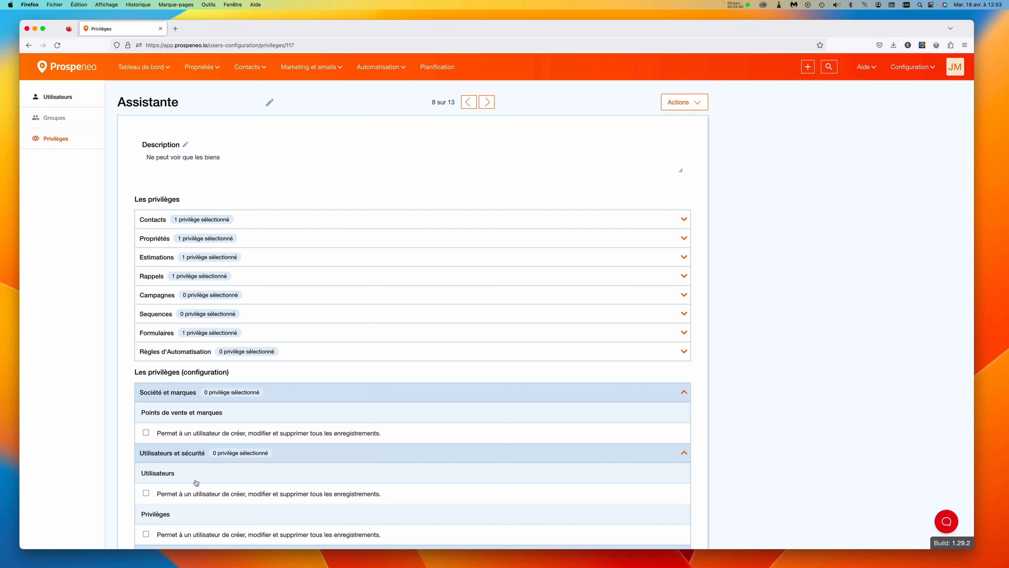
Assign the Assistante role to the user who holds the Négociateur role
click(58, 97)
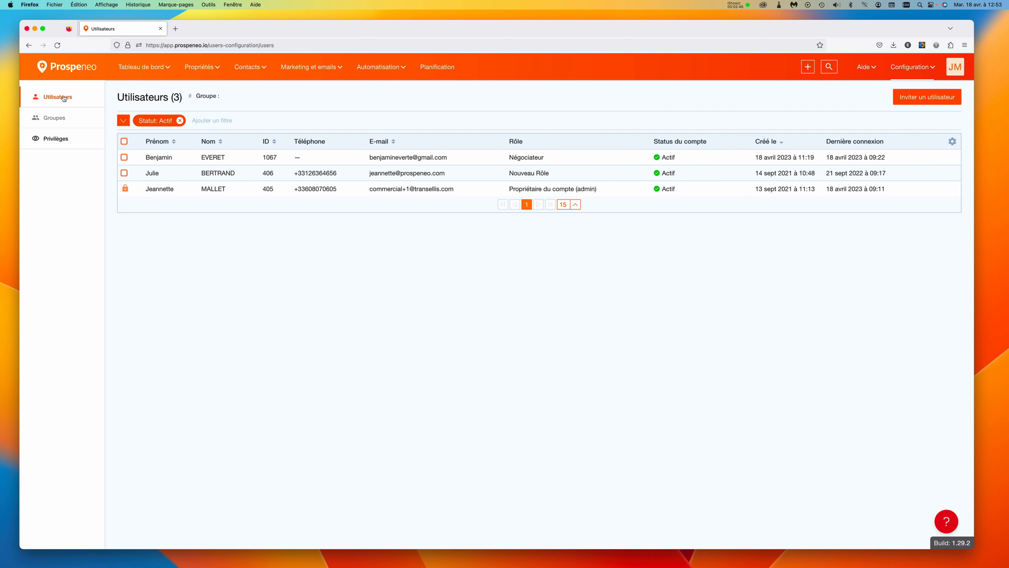
click(214, 159)
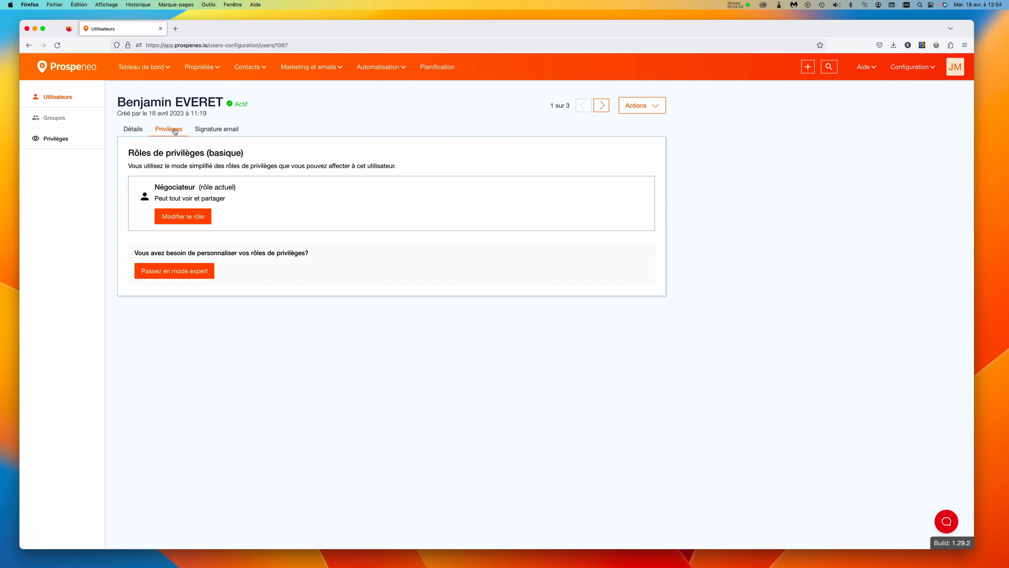
click(185, 216)
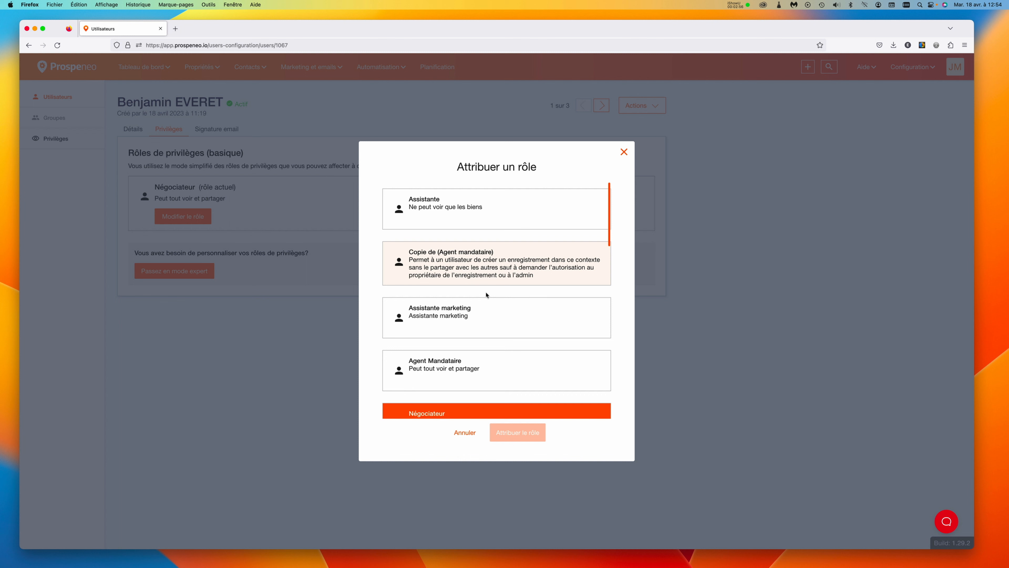
click(436, 211)
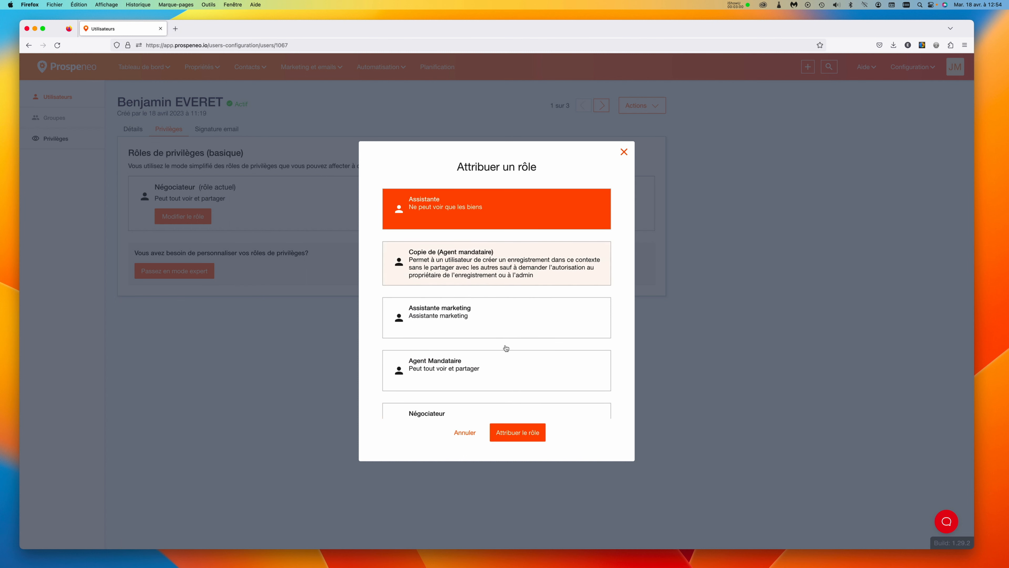
click(514, 433)
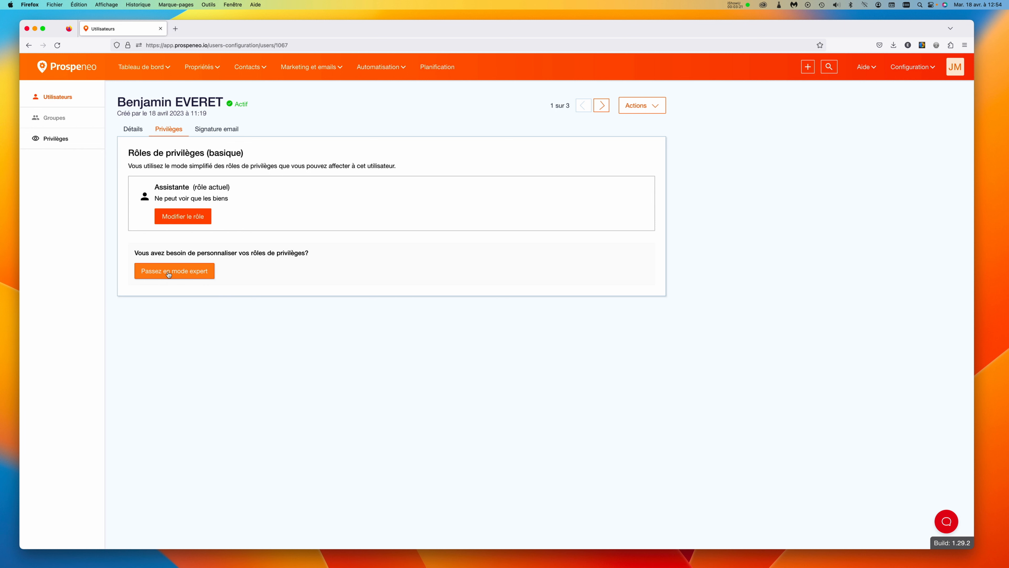
Switch to expert mode to check the Assistante profile's Contacts and Campagnes privileges, and return to the user list
click(192, 274)
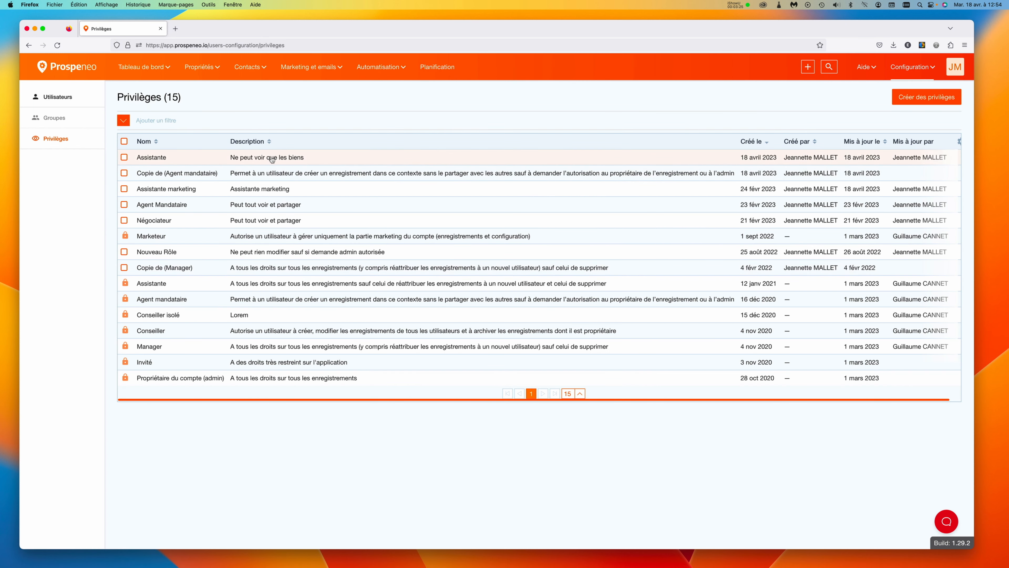
click(272, 158)
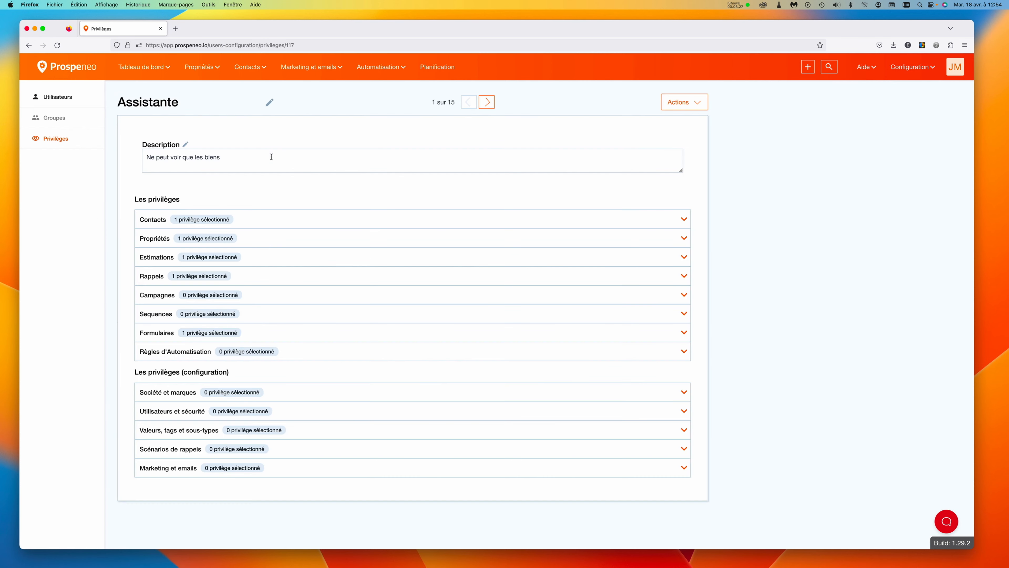
click(167, 223)
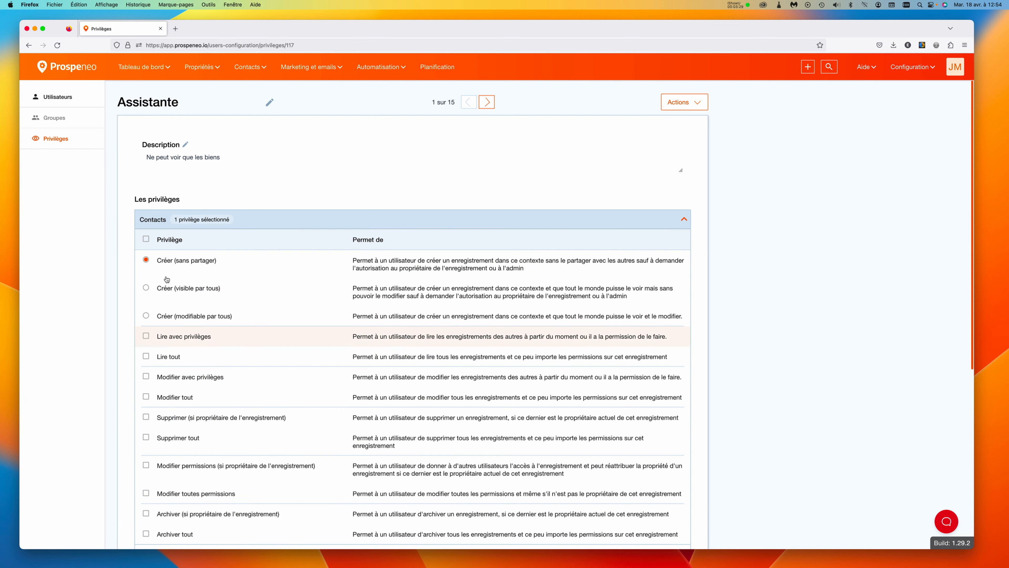
click(159, 220)
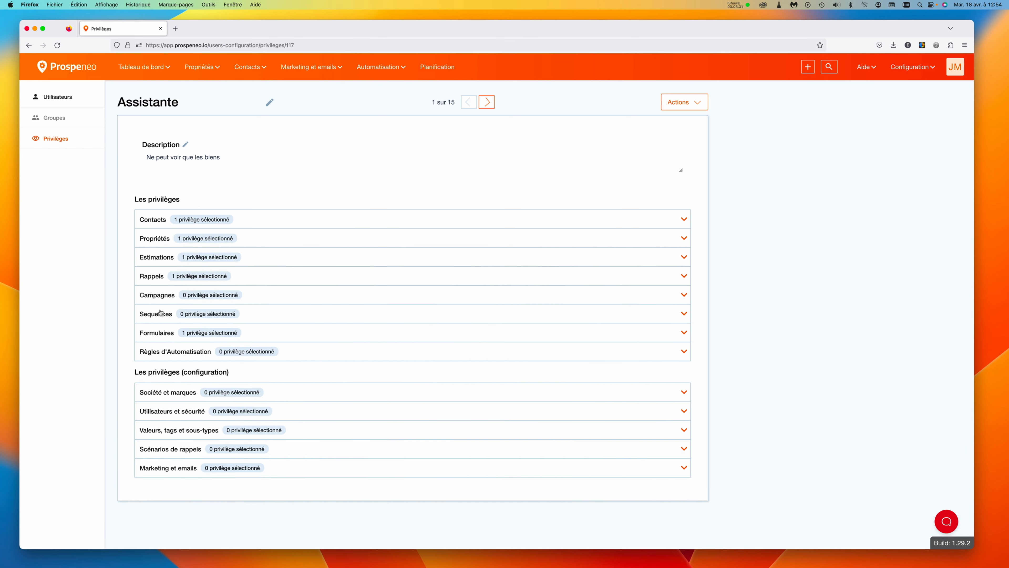
click(159, 296)
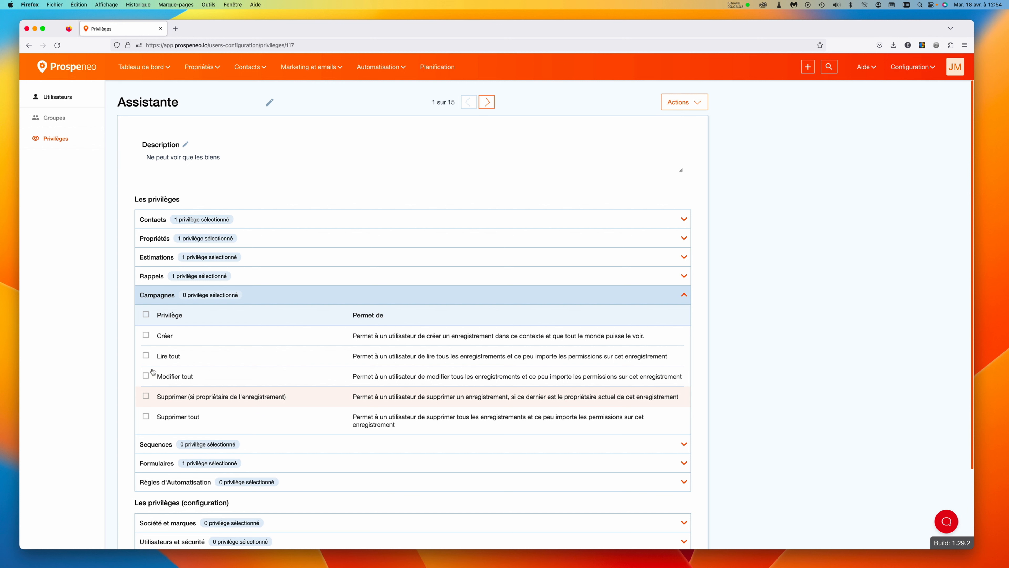
click(57, 97)
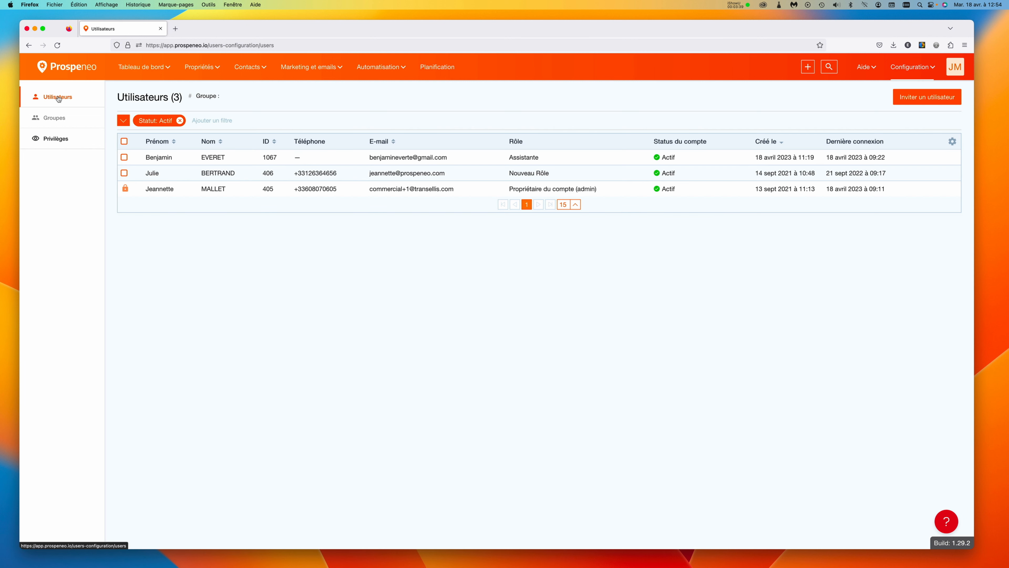